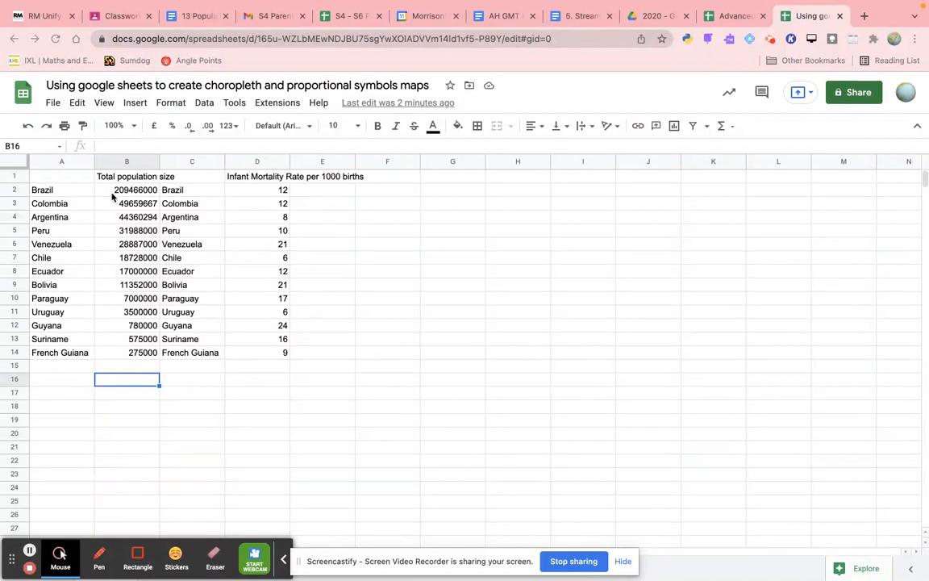
# - Insert a chart from the total population data in A1:B14 and move it clear of the data columns
pyautogui.click(70, 179)
pyautogui.moveTo(69, 179); pyautogui.dragTo(129, 358)
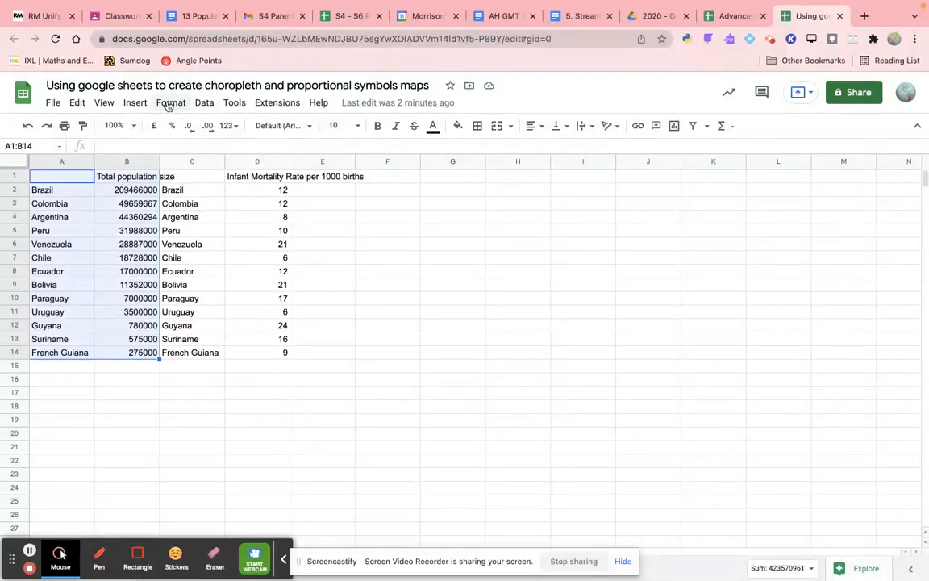
pyautogui.click(135, 103)
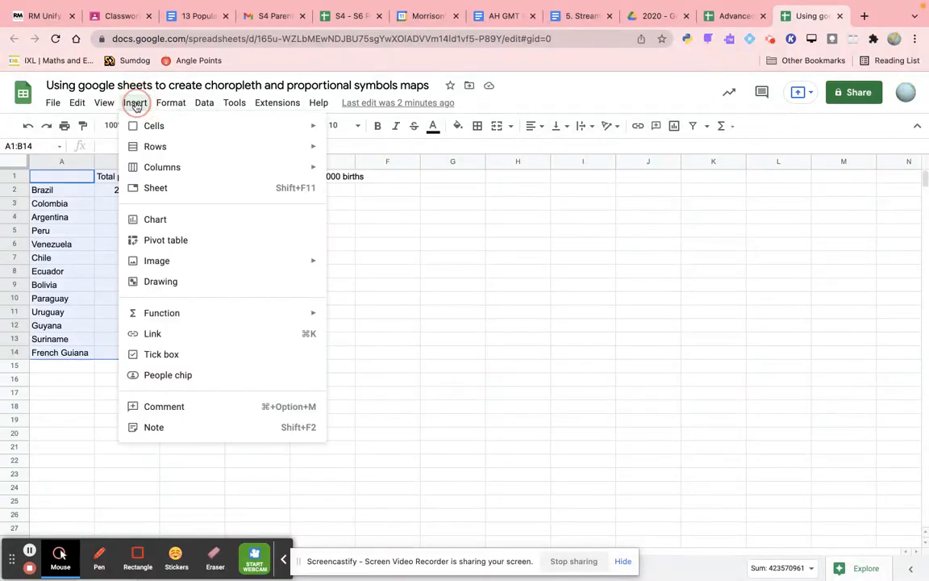
pyautogui.click(156, 220)
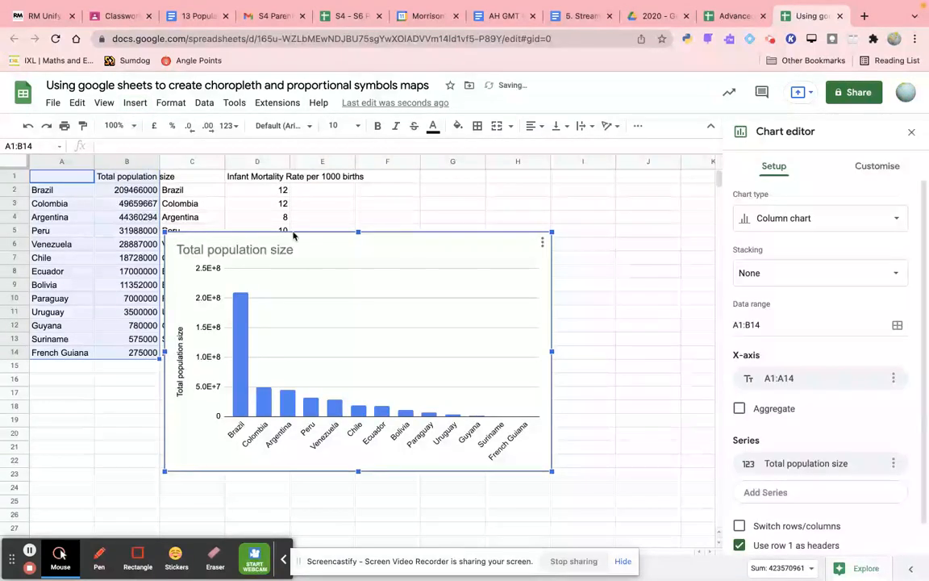
pyautogui.moveTo(404, 248); pyautogui.dragTo(545, 224)
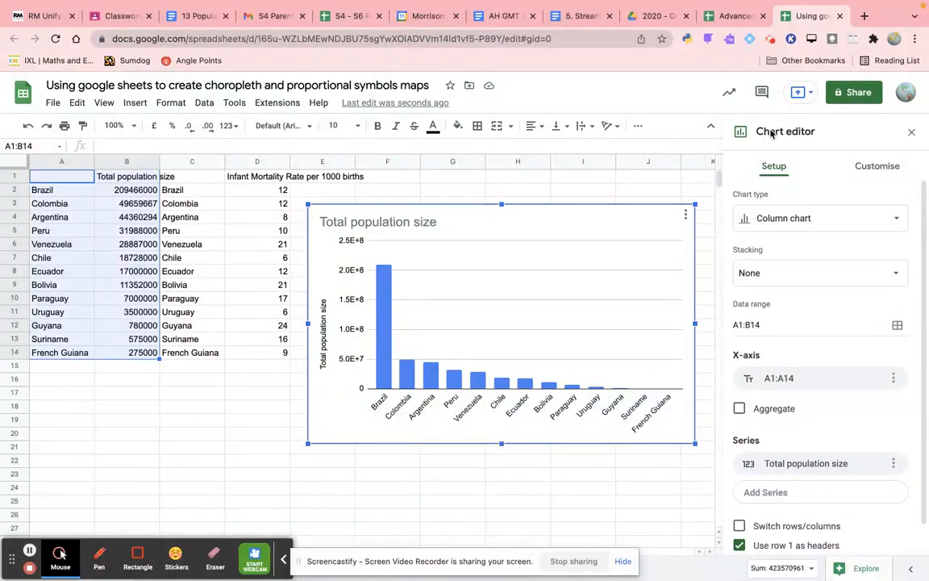
# - Change the population chart's type from the column chart to a Geo chart
pyautogui.click(770, 223)
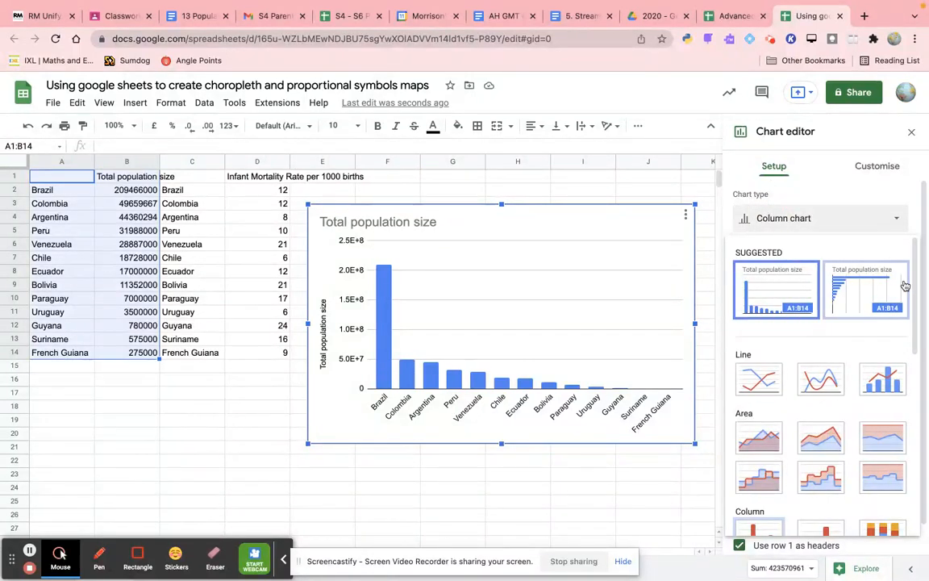
pyautogui.moveTo(915, 283); pyautogui.dragTo(908, 410)
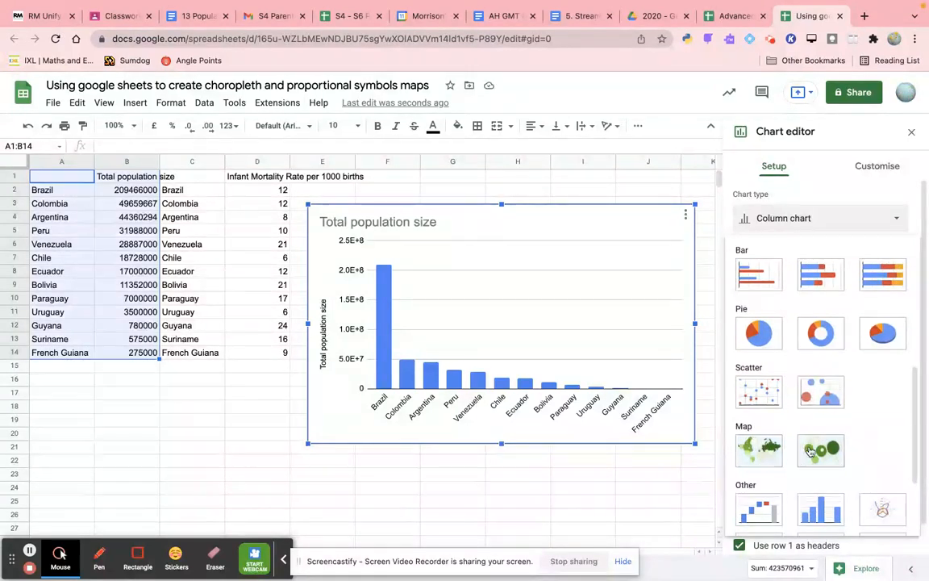
pyautogui.click(751, 453)
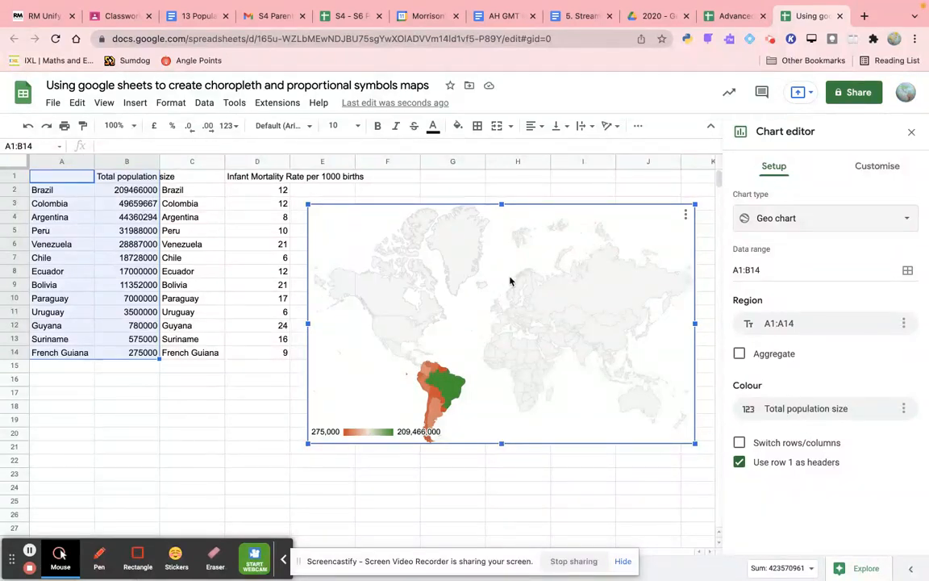
# - Set the geo chart's region to South America
pyautogui.click(892, 167)
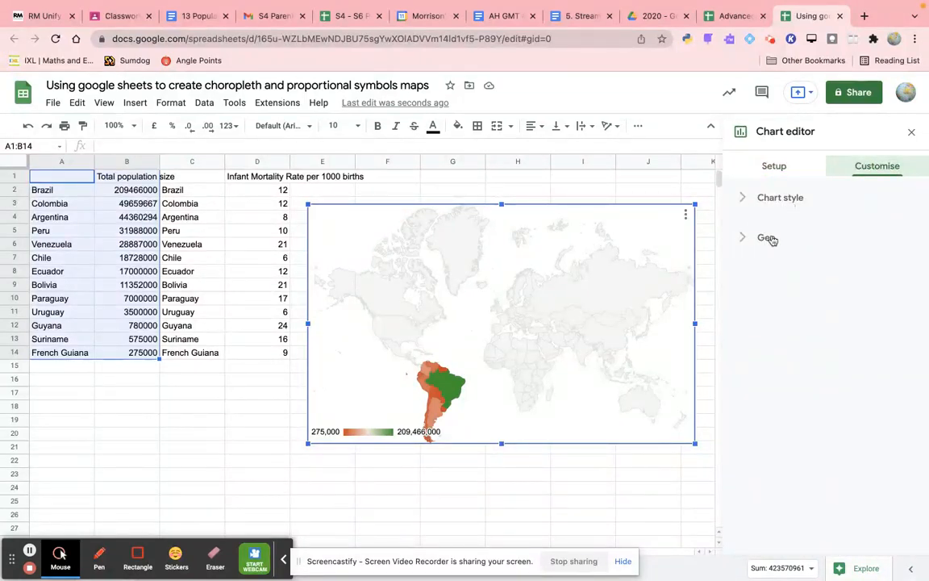
pyautogui.click(747, 238)
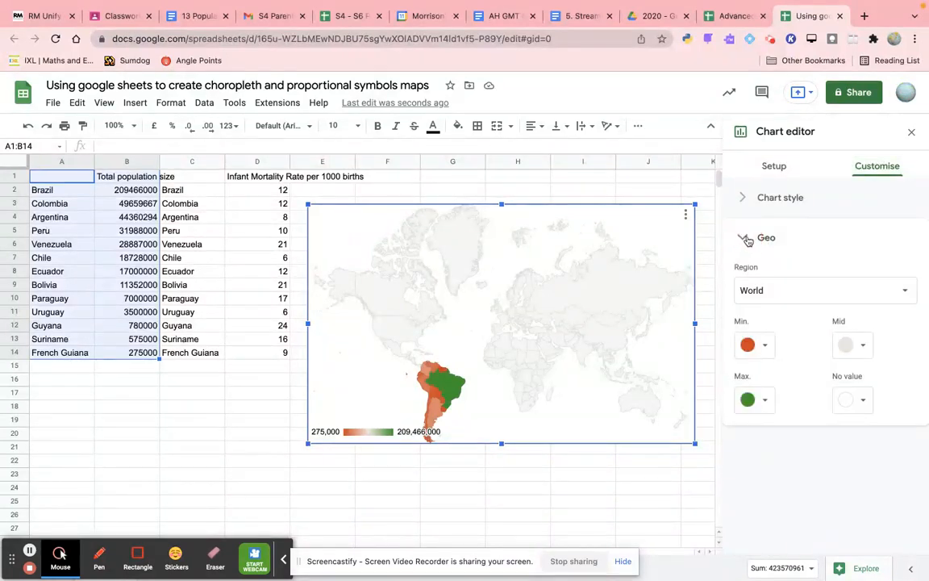
pyautogui.click(755, 291)
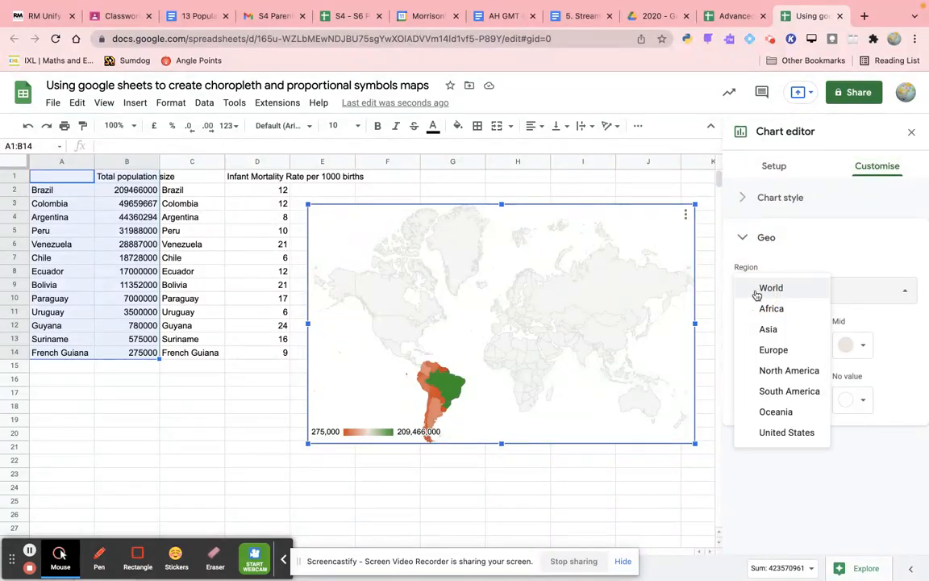
pyautogui.click(761, 391)
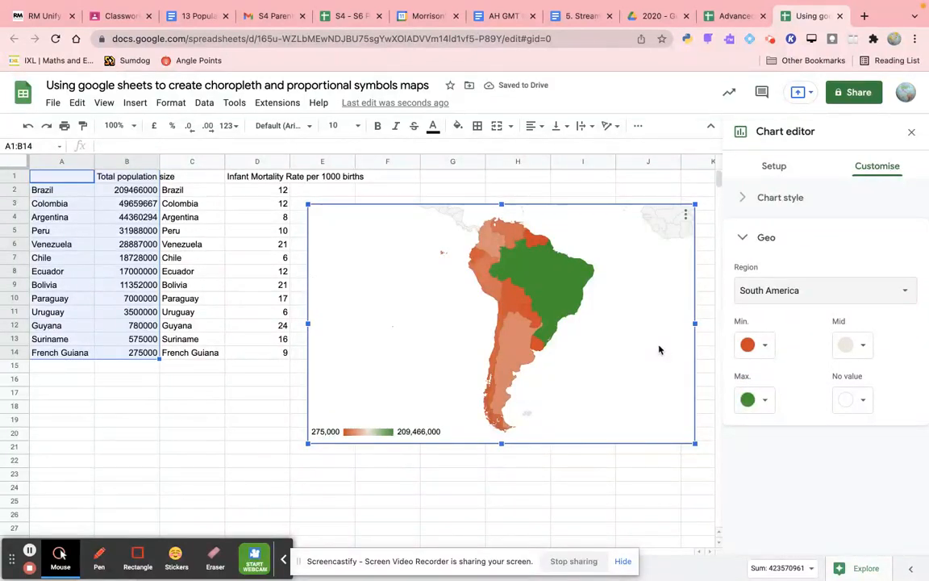
pyautogui.moveTo(520, 290)
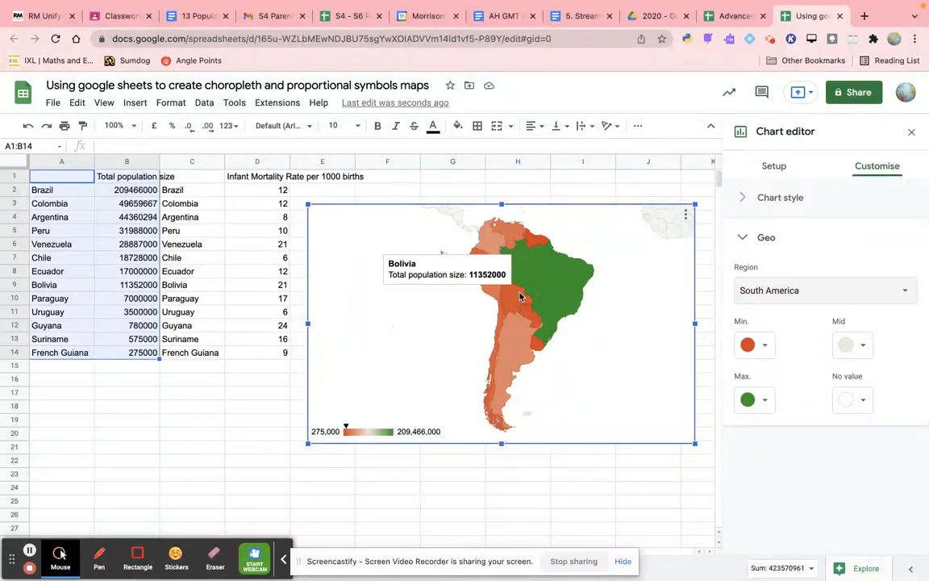
pyautogui.moveTo(532, 316)
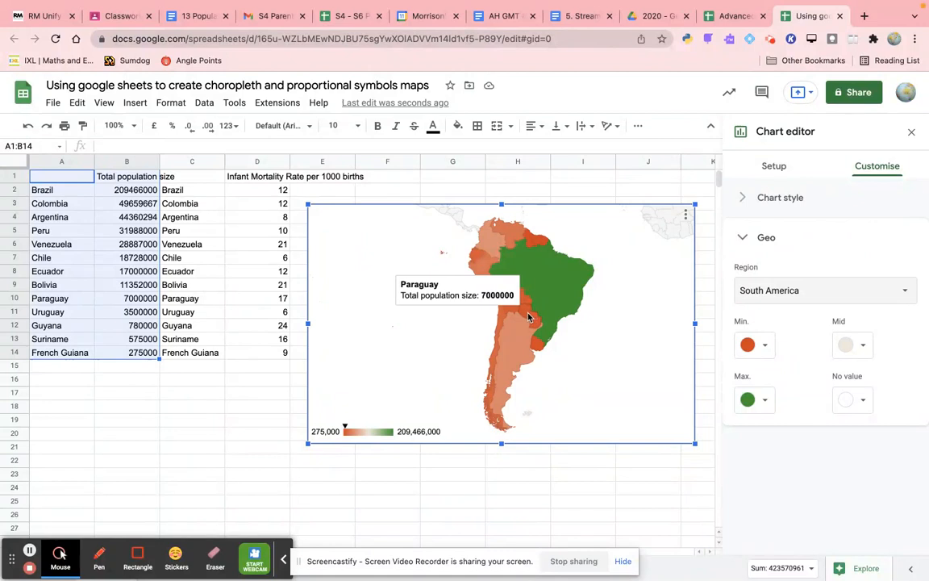
pyautogui.moveTo(499, 322)
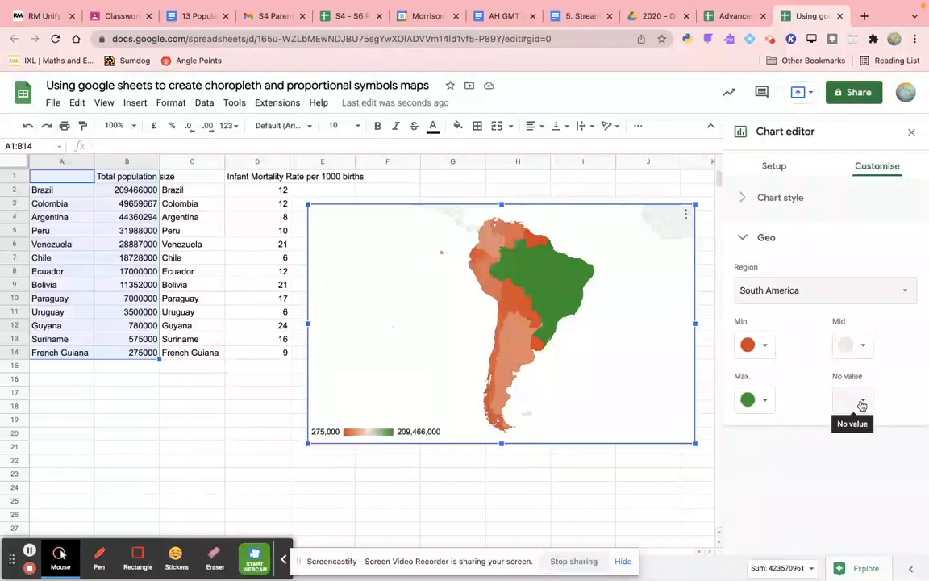
# - Set the map's minimum colour to pale cornflower blue and its mid colour to a medium blue
pyautogui.click(765, 347)
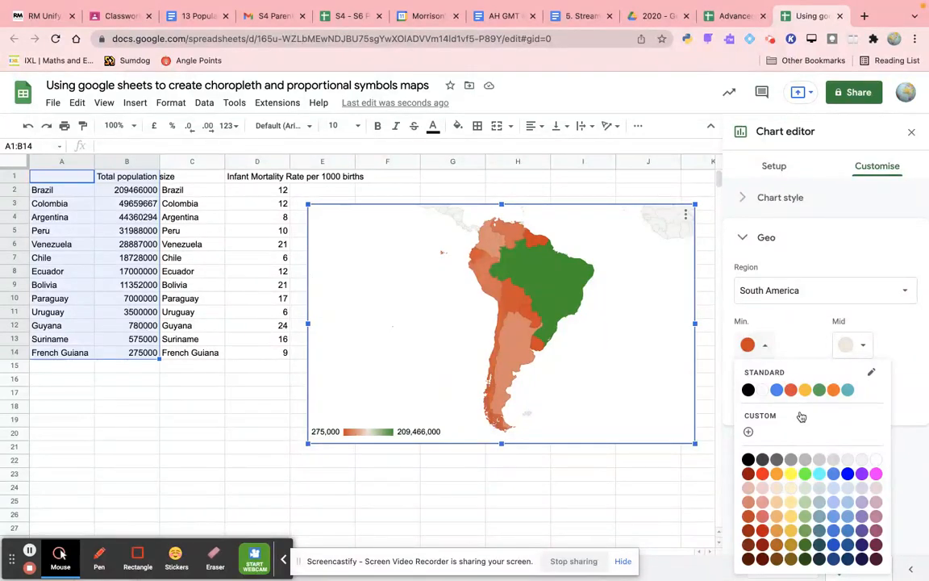
pyautogui.click(834, 489)
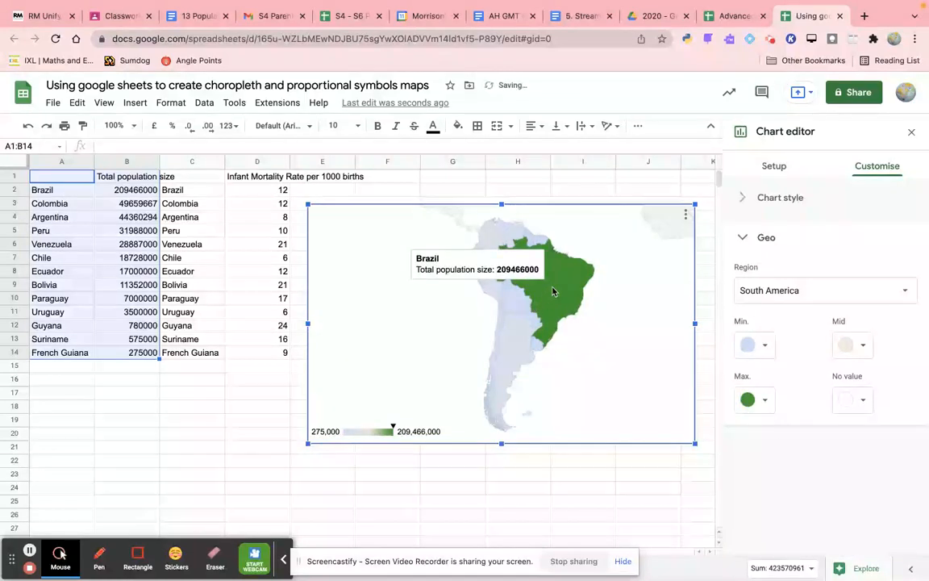
pyautogui.click(863, 346)
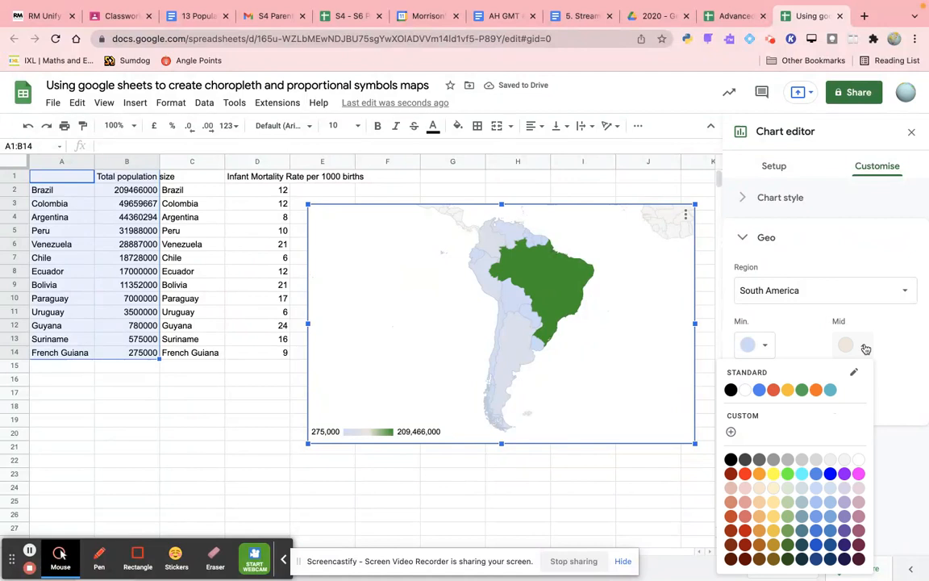
pyautogui.click(816, 516)
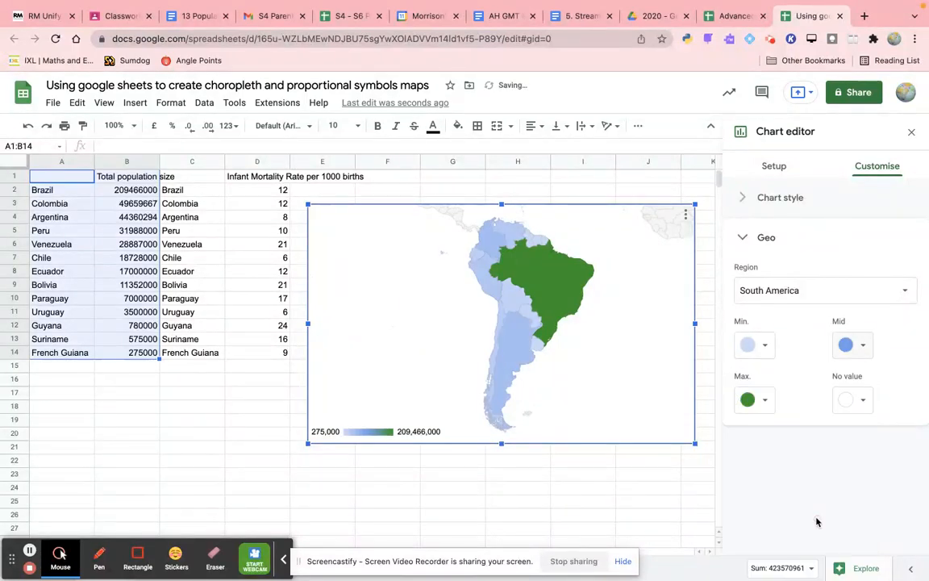
pyautogui.click(861, 347)
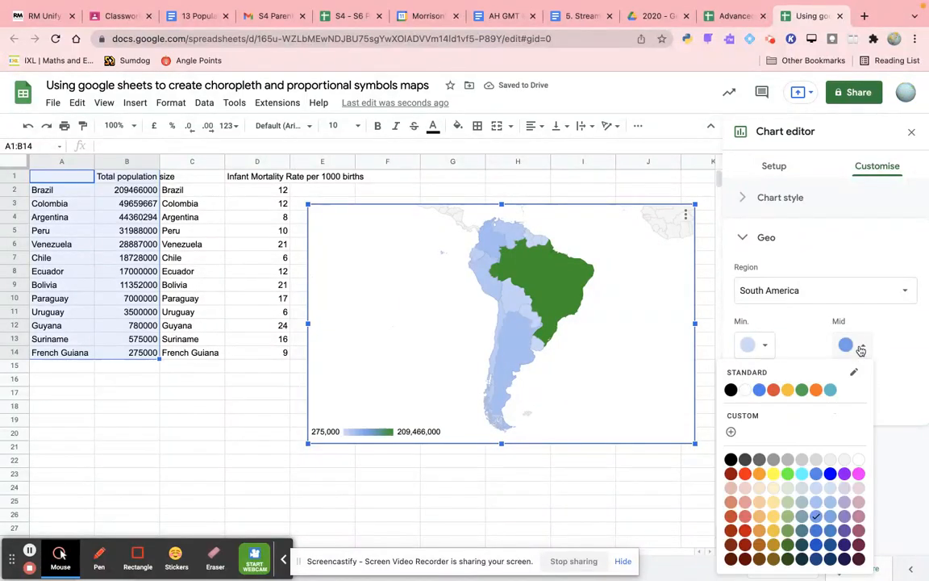
pyautogui.click(817, 530)
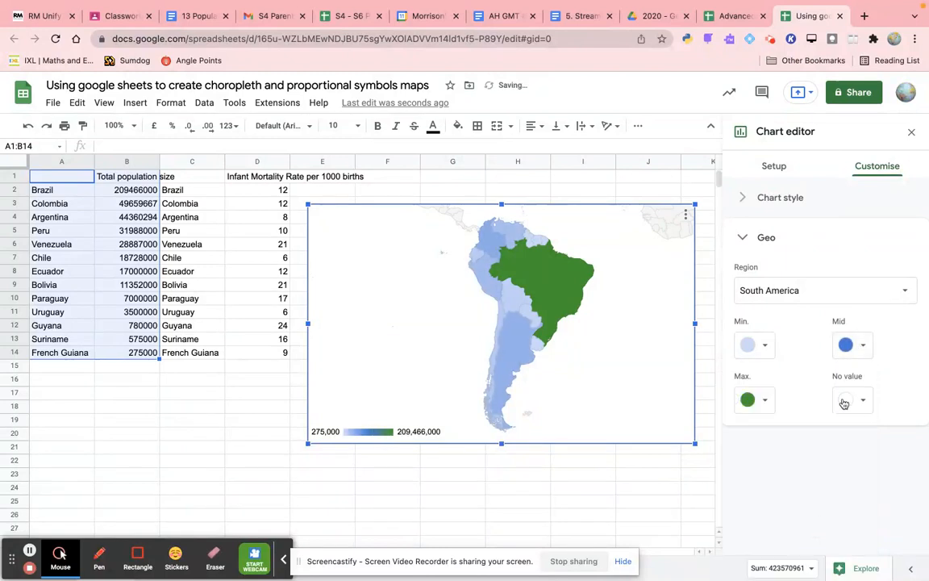
# - Set the map's maximum colour to bright pure blue and darken its mid colour to a deeper cornflower blue
pyautogui.click(766, 400)
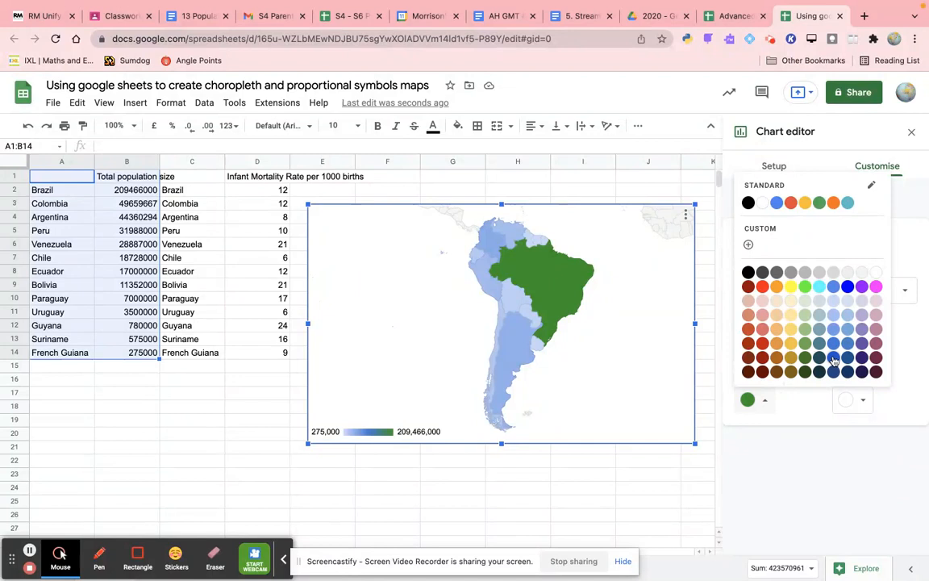
pyautogui.click(848, 287)
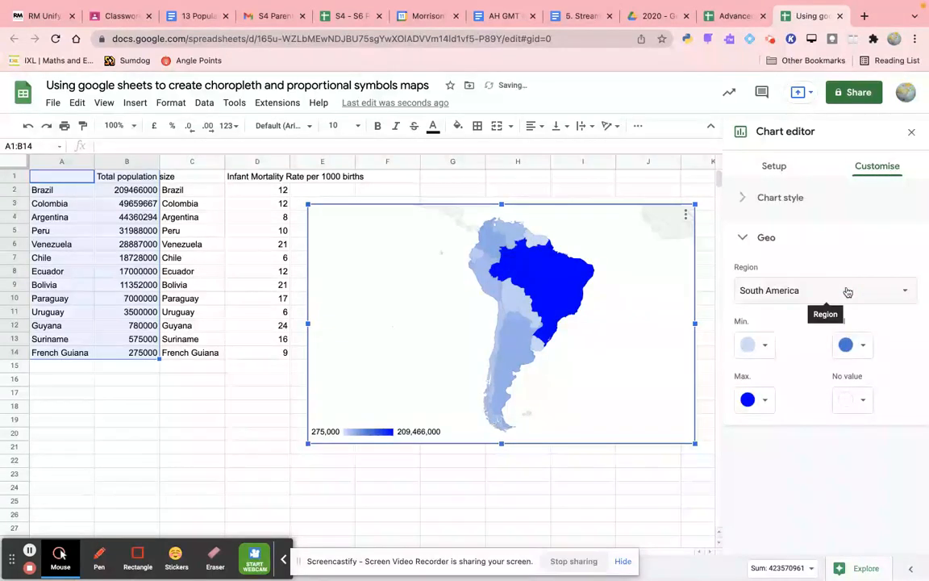
pyautogui.click(861, 345)
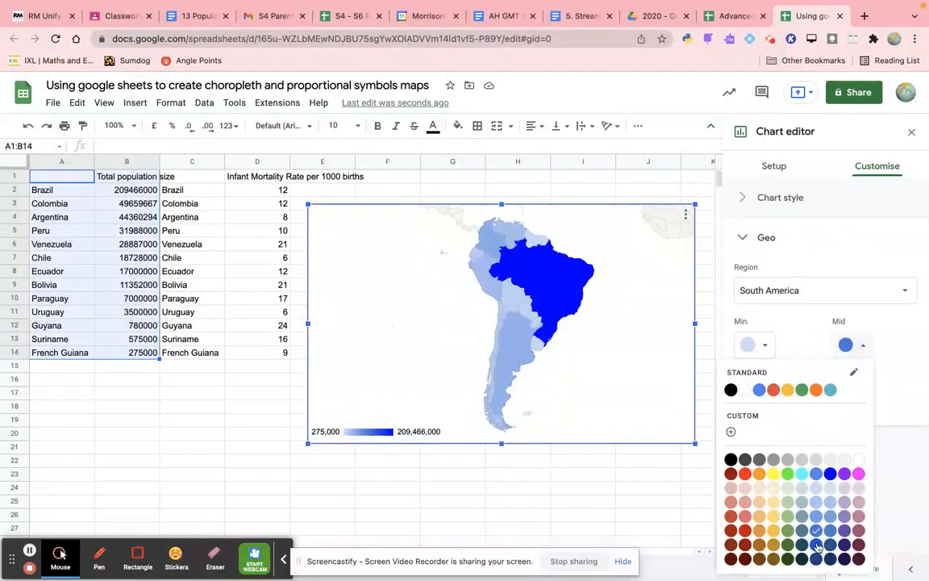
pyautogui.click(818, 516)
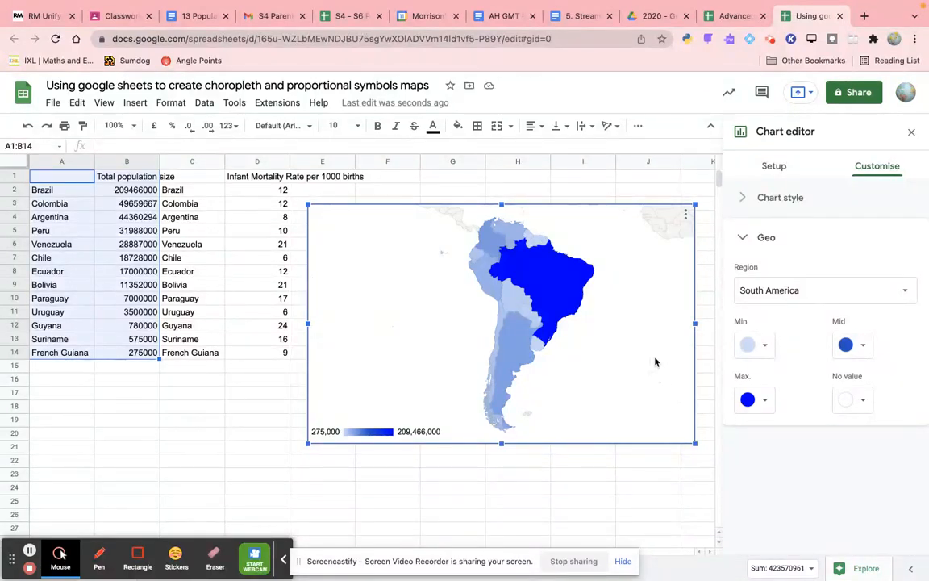
pyautogui.moveTo(565, 311)
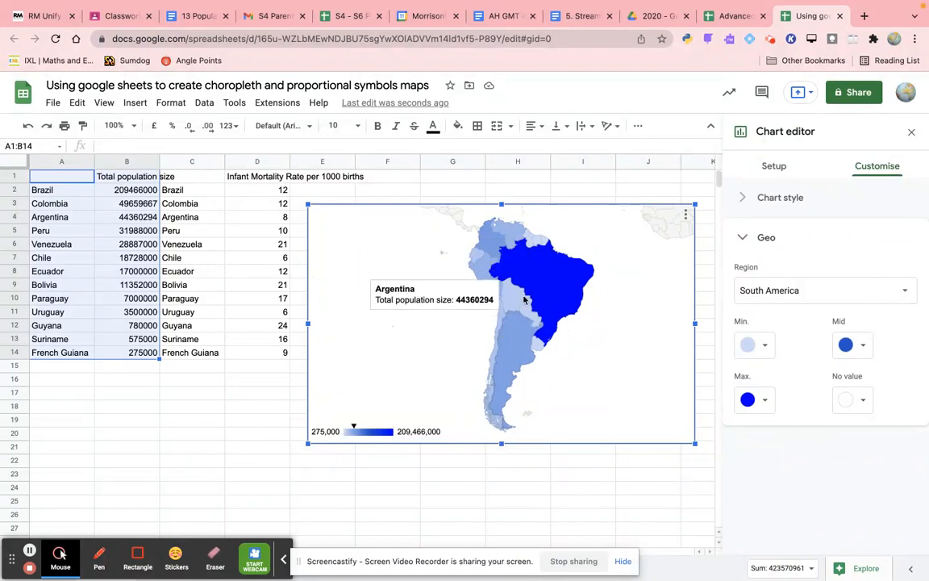
pyautogui.moveTo(510, 361)
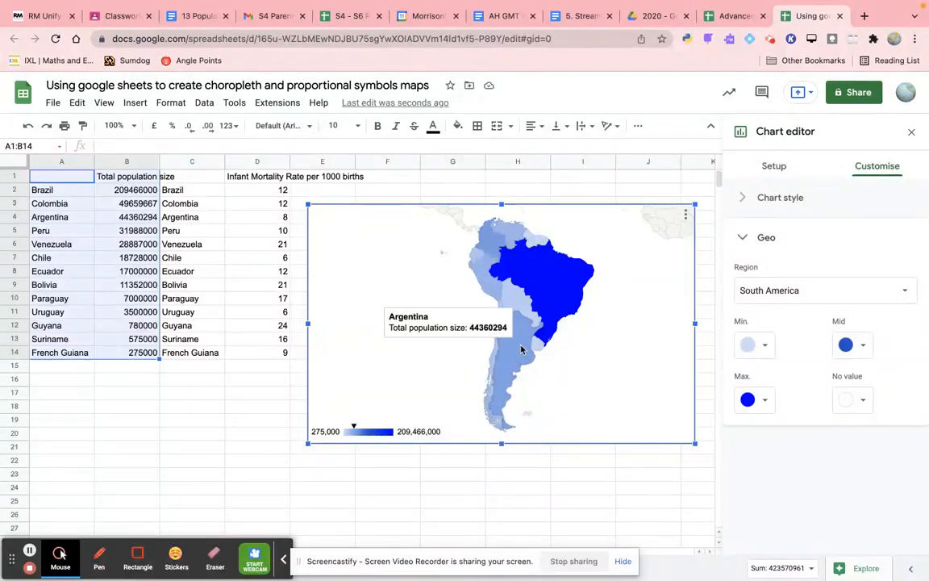
pyautogui.moveTo(523, 312)
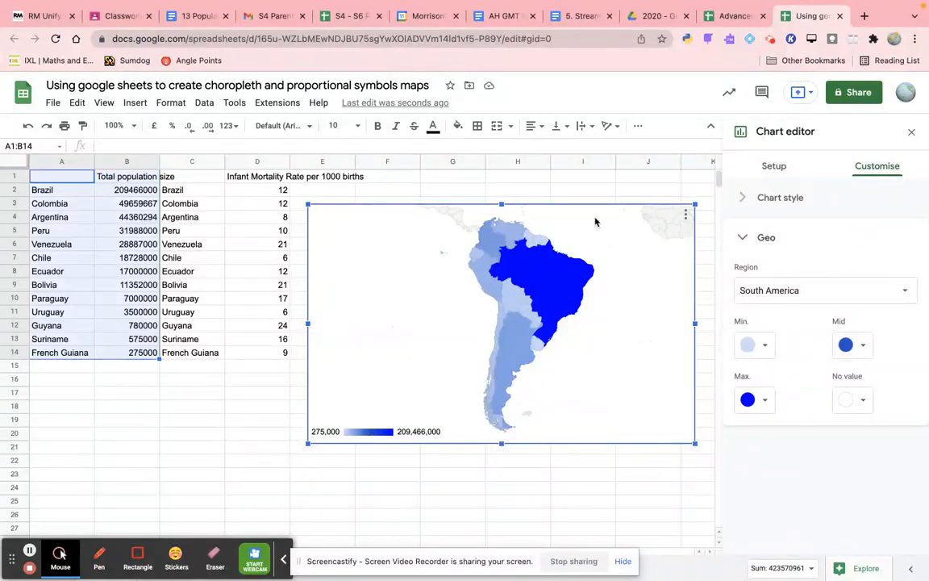
# - Move the population map down to start around row 10 and set its background colour to light pink
pyautogui.moveTo(595, 221); pyautogui.dragTo(597, 311)
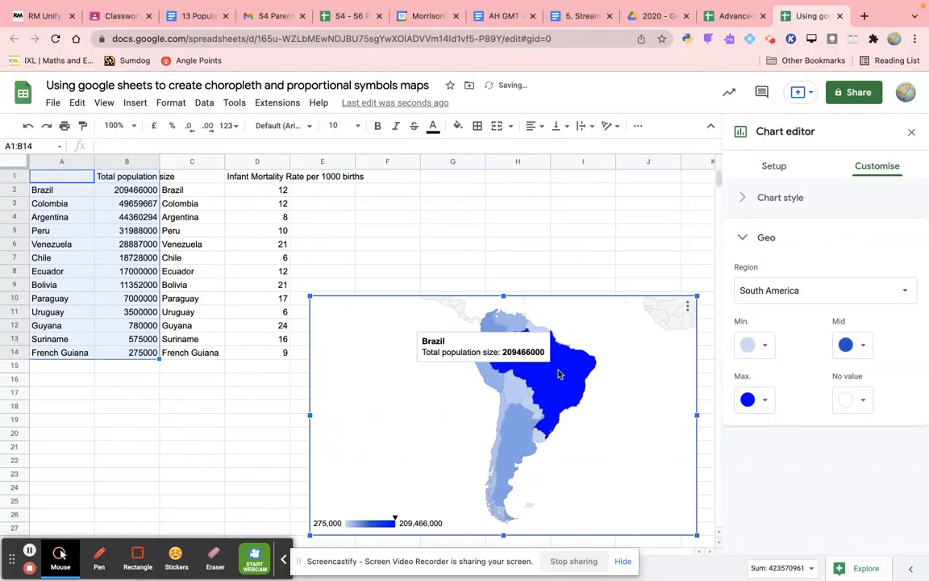
pyautogui.click(737, 198)
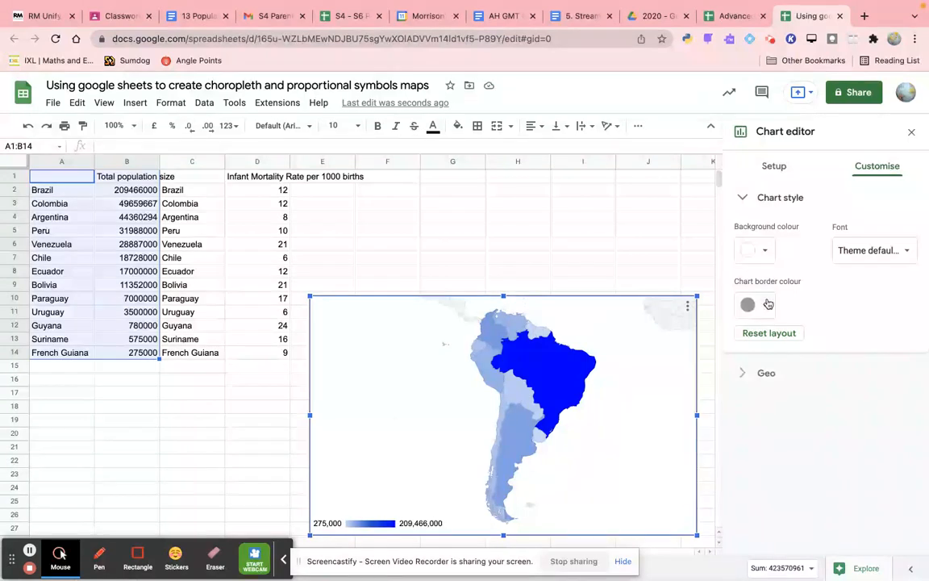
pyautogui.click(766, 251)
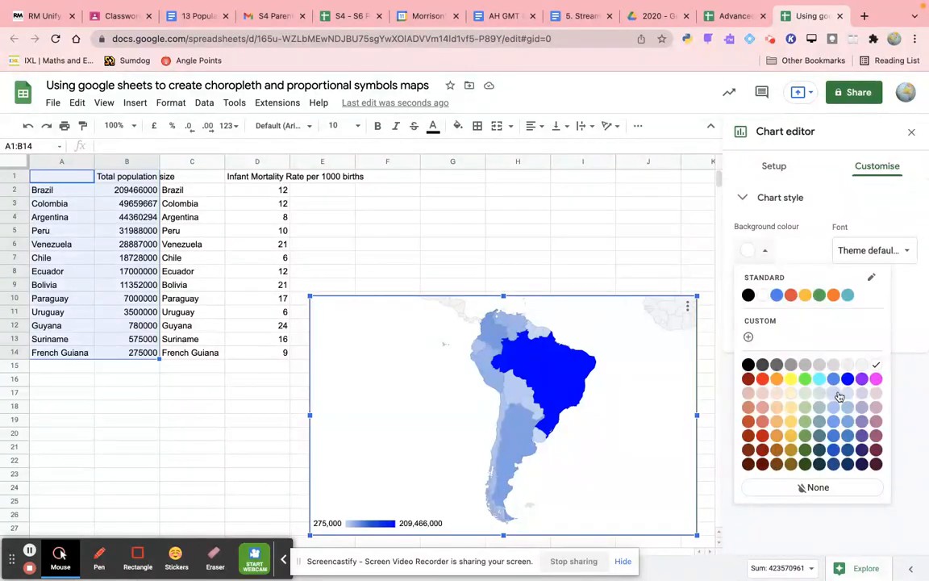
pyautogui.click(763, 395)
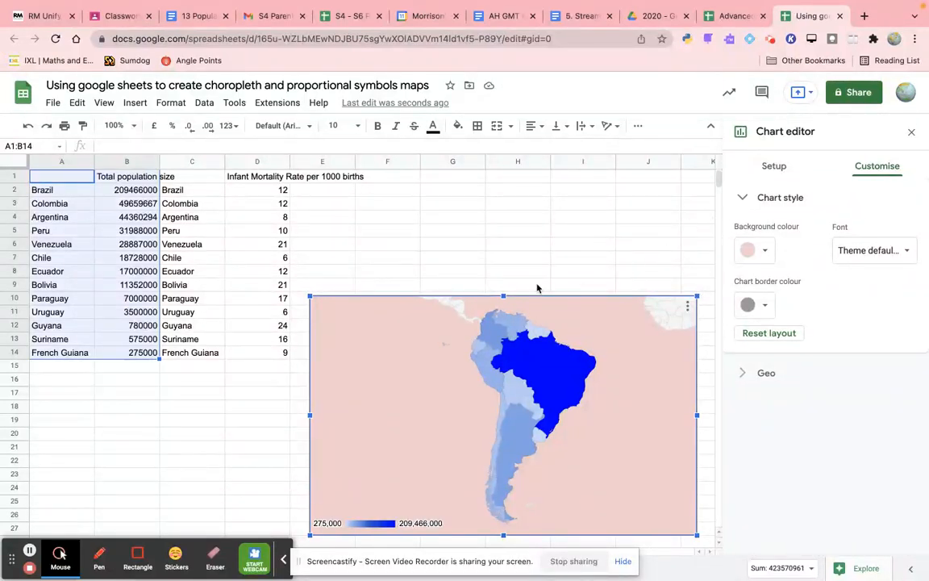
# - Insert a chart from the infant mortality data in C1:D14 and make it a geo chart with markers
pyautogui.moveTo(194, 178); pyautogui.dragTo(261, 354)
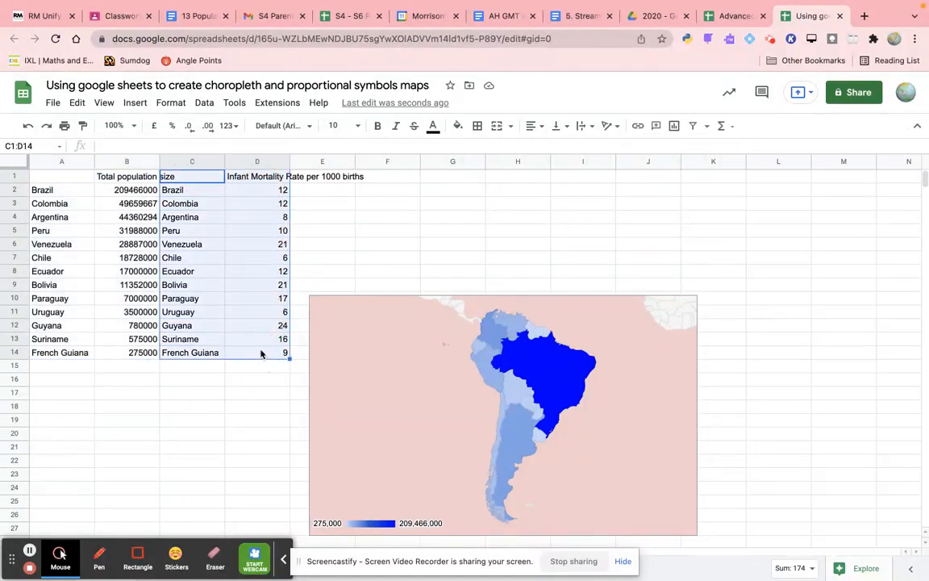
pyautogui.click(674, 126)
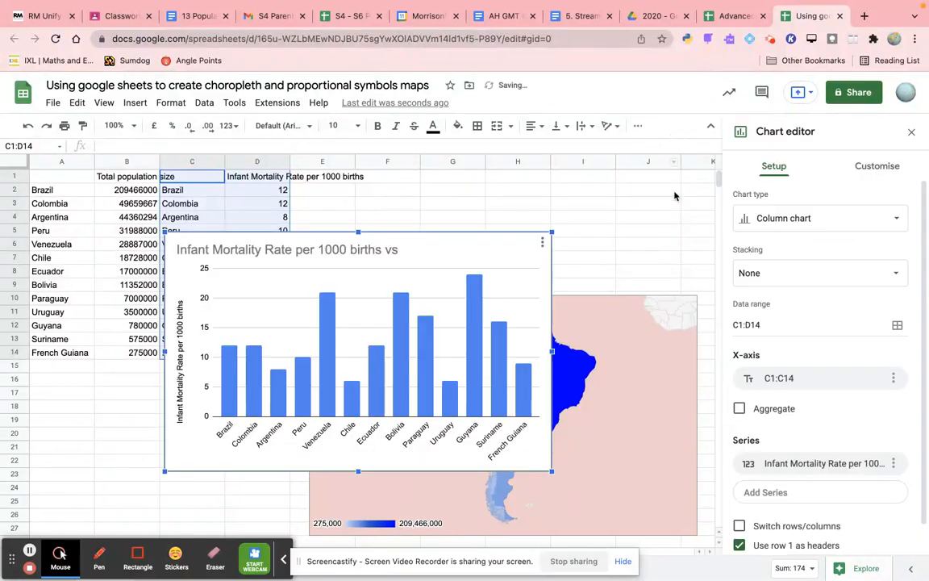
pyautogui.click(774, 219)
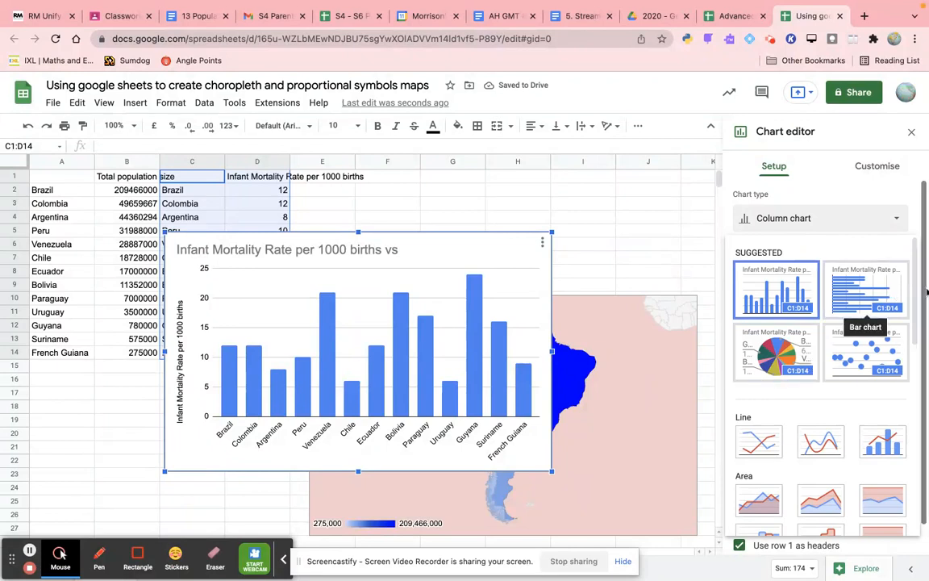
pyautogui.moveTo(916, 292); pyautogui.dragTo(917, 430)
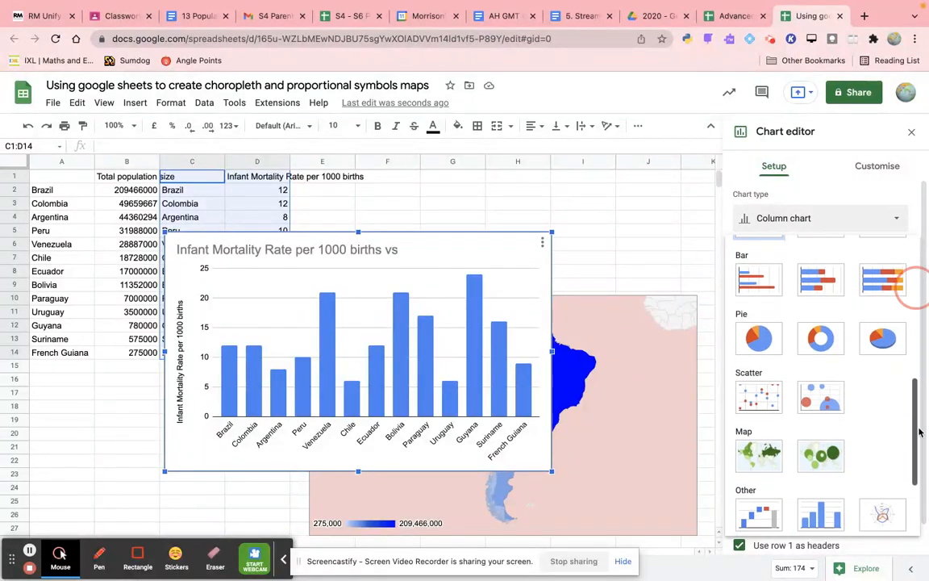
pyautogui.click(822, 456)
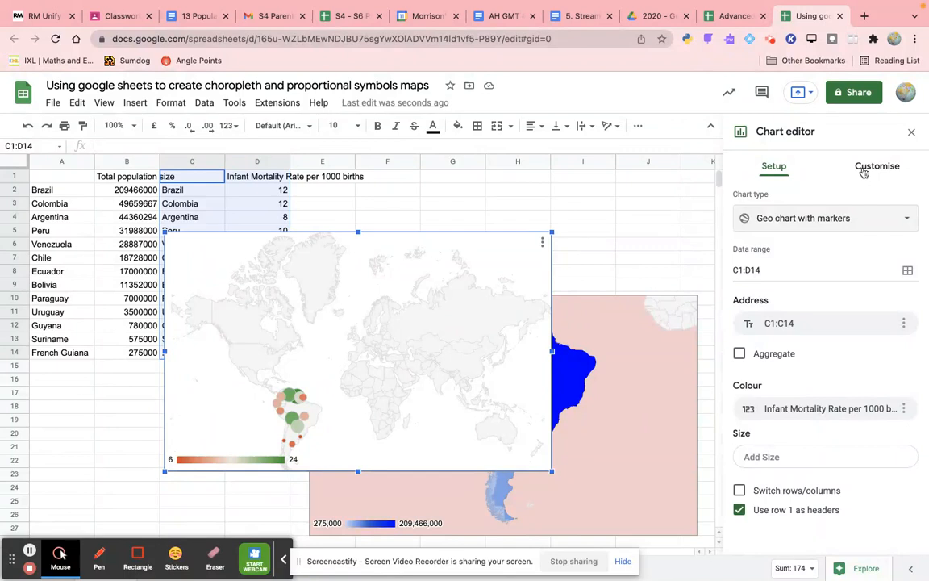
# - Set the infant mortality map's region to South America
pyautogui.click(863, 169)
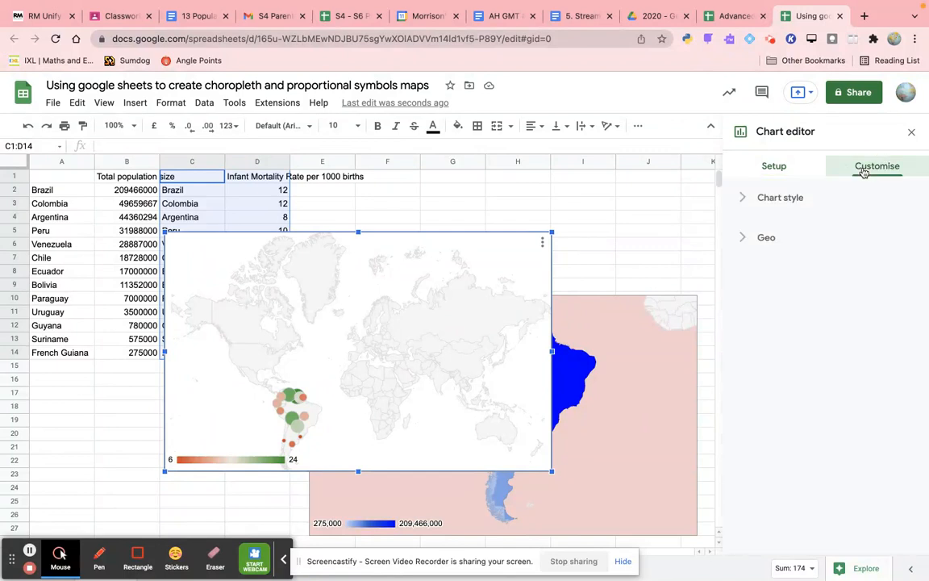
pyautogui.click(747, 241)
pyautogui.click(772, 291)
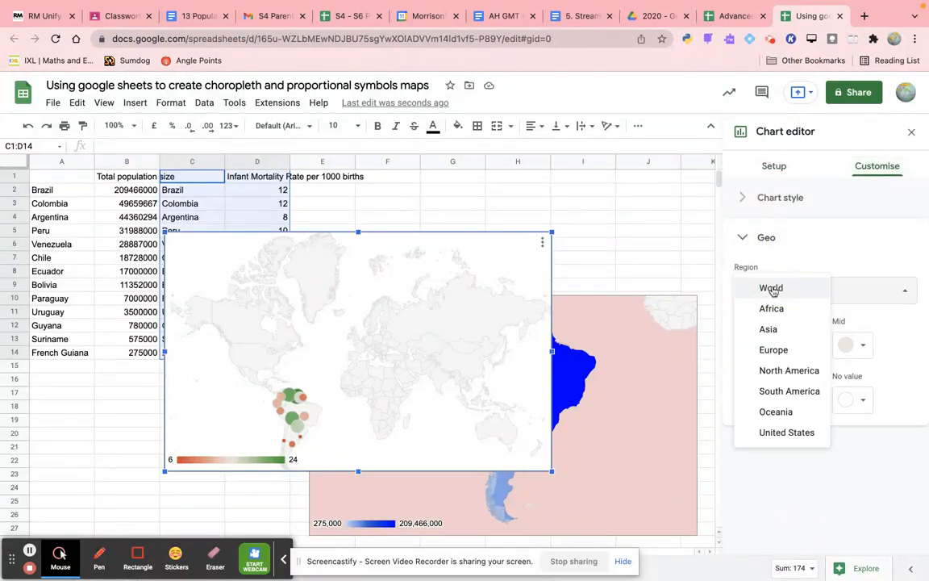
pyautogui.click(782, 393)
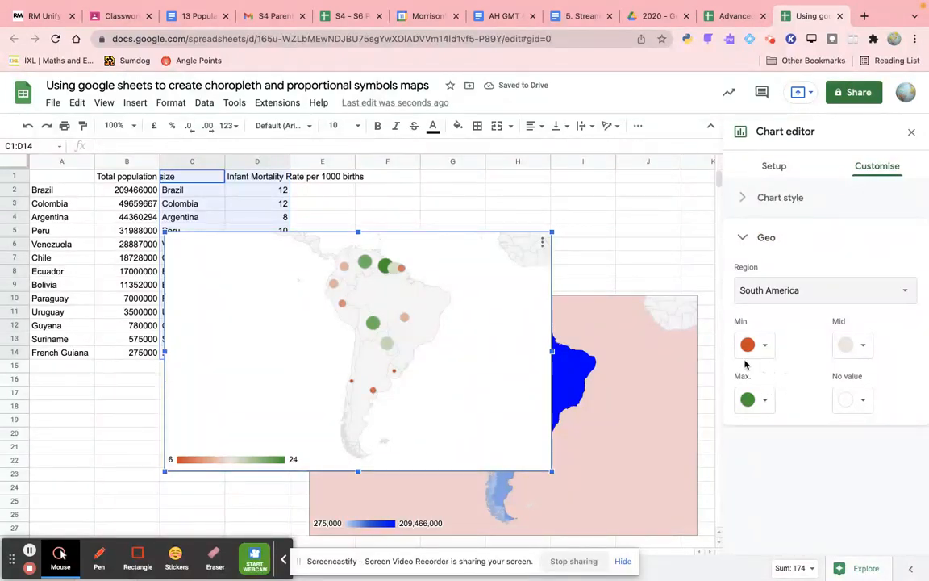
# - Set the infant mortality map's minimum, mid and maximum colours all to the same very dark green
pyautogui.moveTo(387, 345)
pyautogui.moveTo(373, 329)
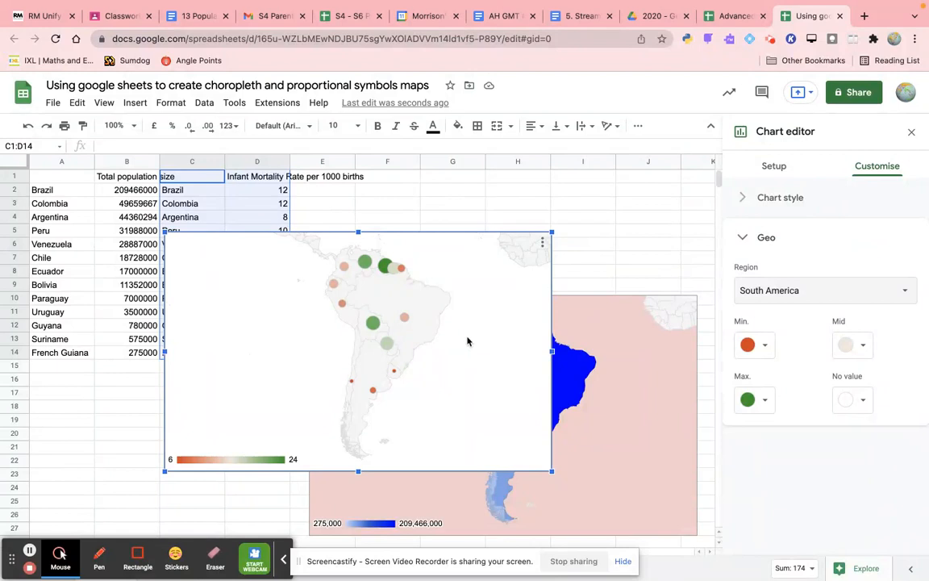
pyautogui.moveTo(388, 275)
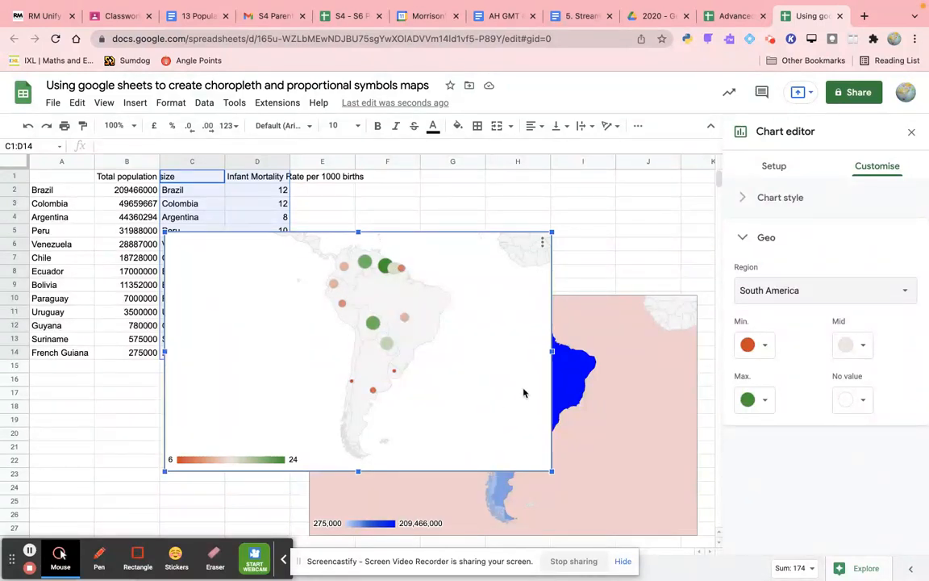
pyautogui.click(765, 347)
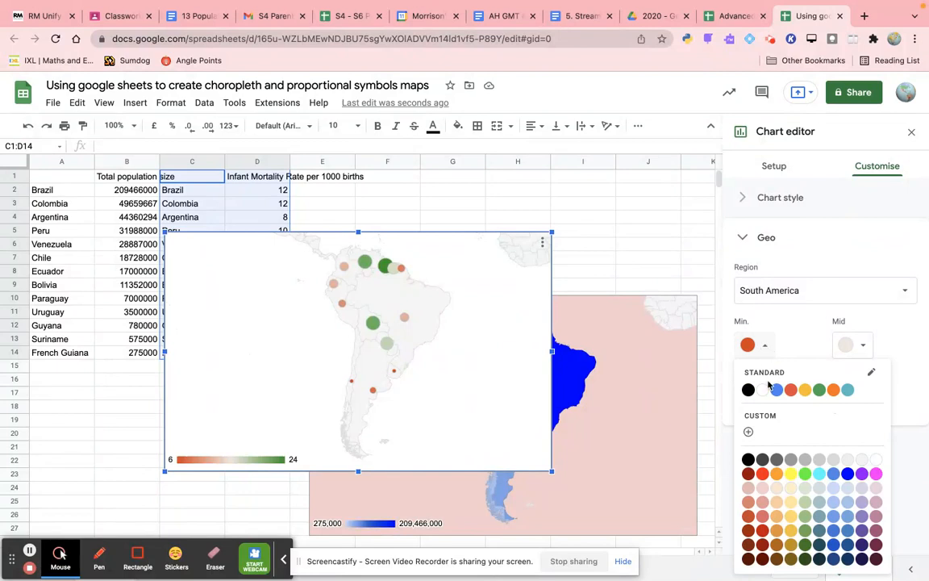
pyautogui.click(805, 559)
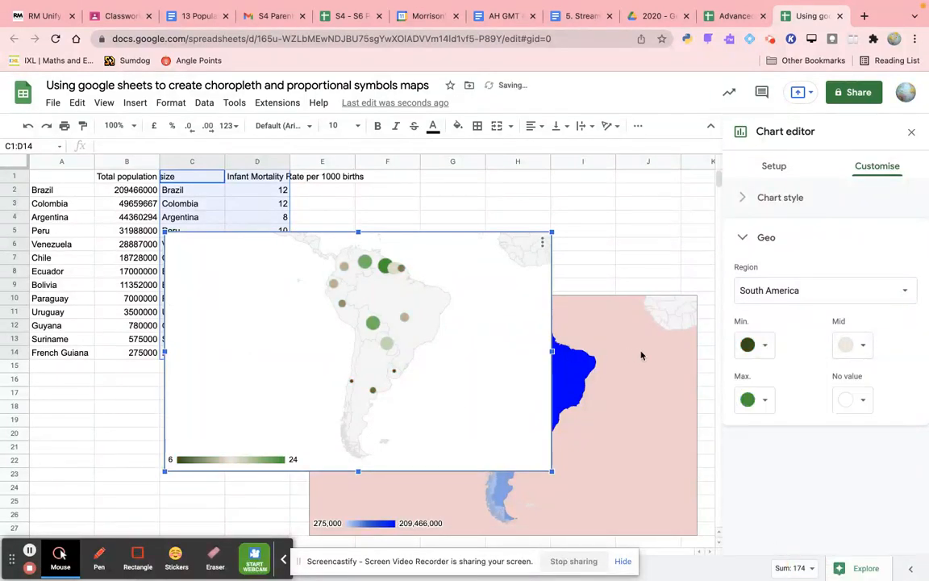
pyautogui.click(863, 348)
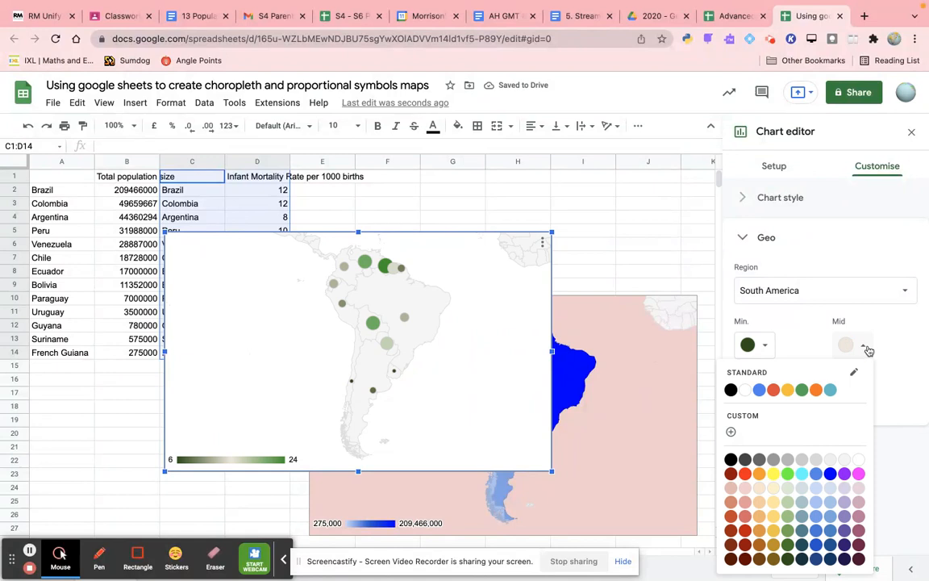
pyautogui.click(787, 558)
pyautogui.click(767, 401)
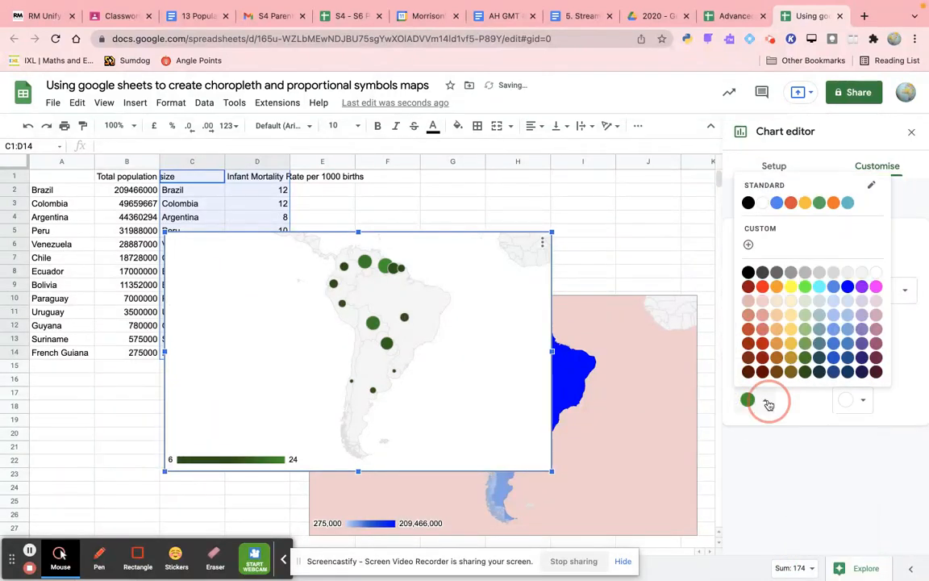
pyautogui.click(805, 372)
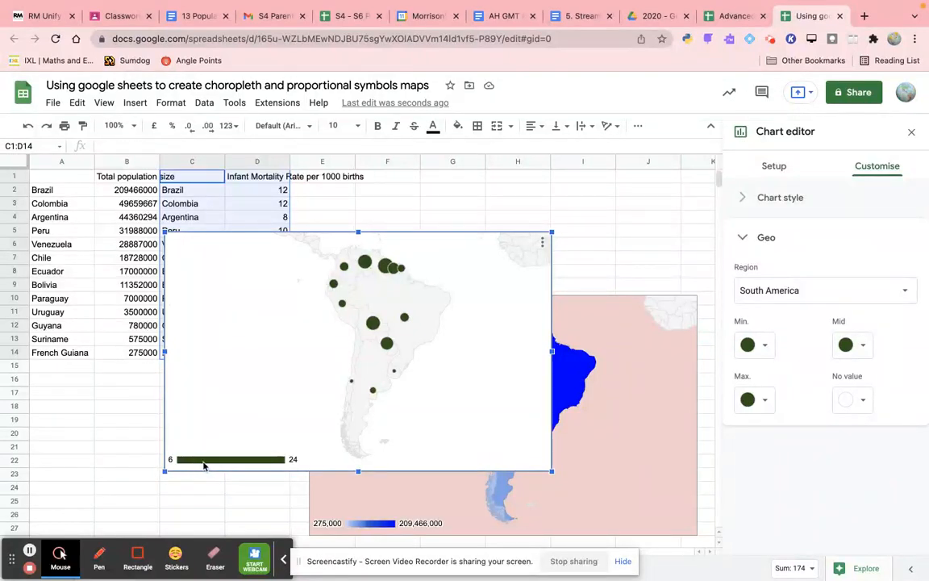
# - Change the population map's chart type to a geo chart with markers
pyautogui.moveTo(392, 347)
pyautogui.click(601, 345)
pyautogui.click(771, 240)
pyautogui.click(749, 242)
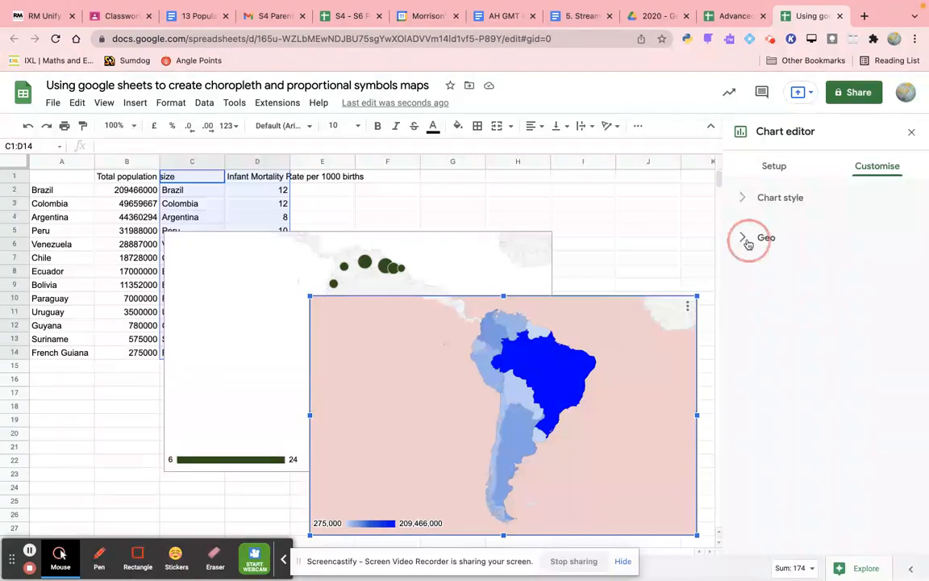
pyautogui.click(773, 167)
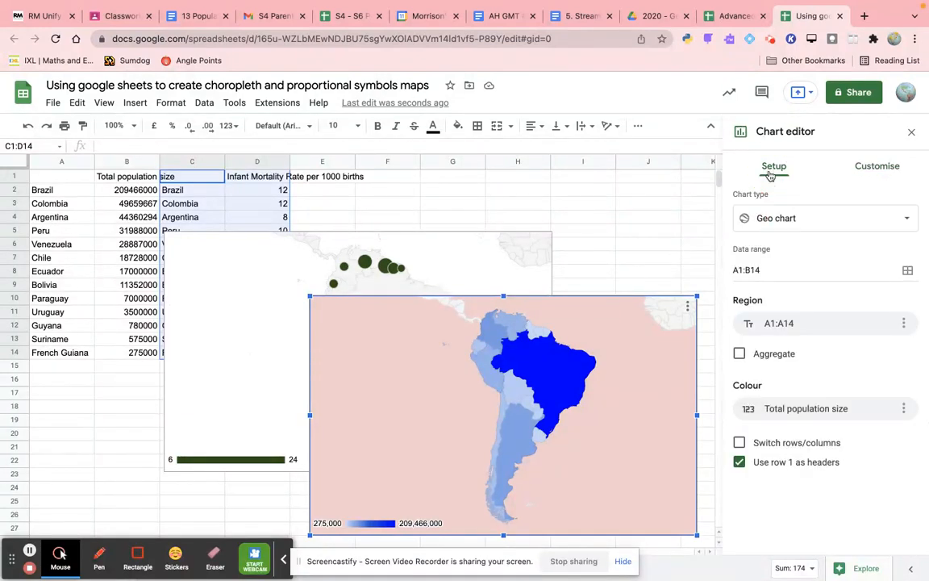
pyautogui.click(773, 220)
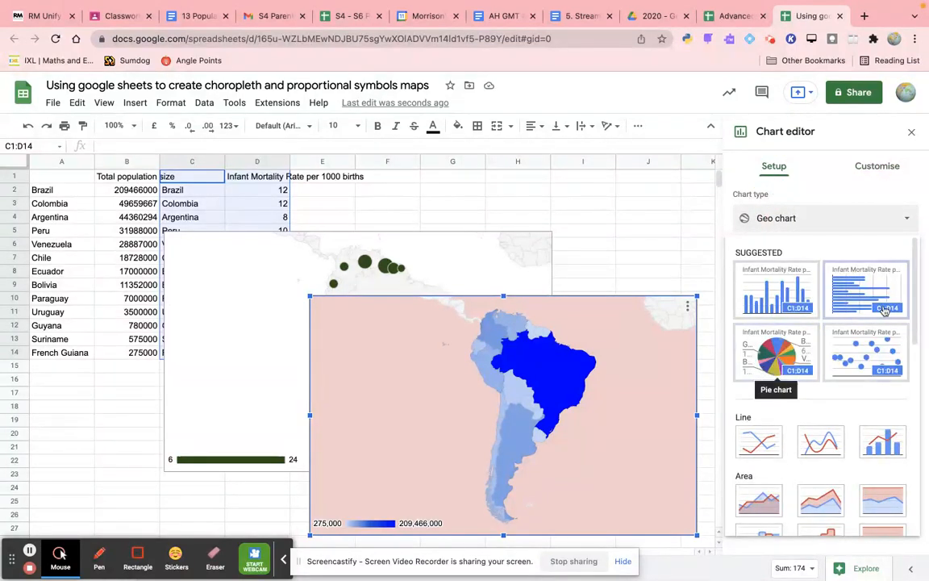
pyautogui.moveTo(914, 286); pyautogui.dragTo(918, 428)
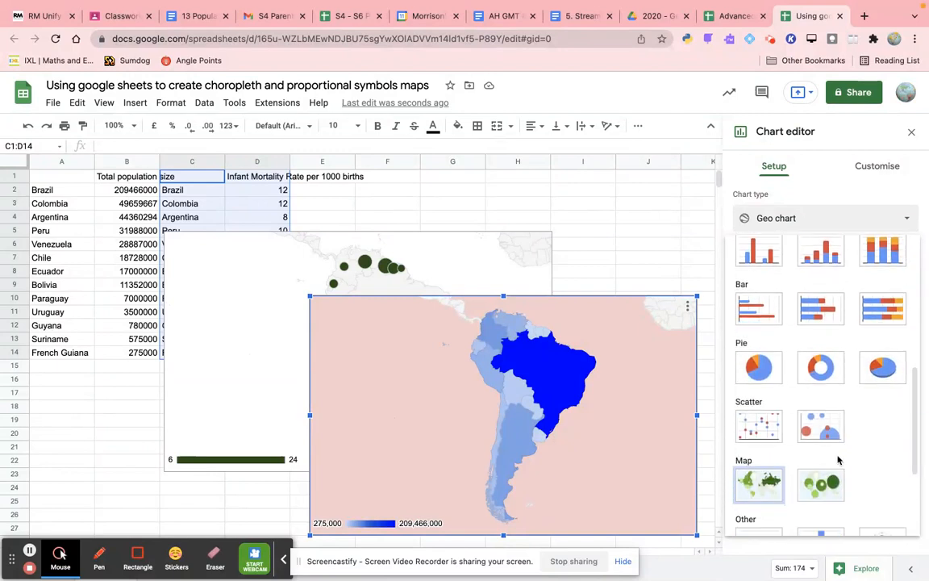
pyautogui.click(821, 484)
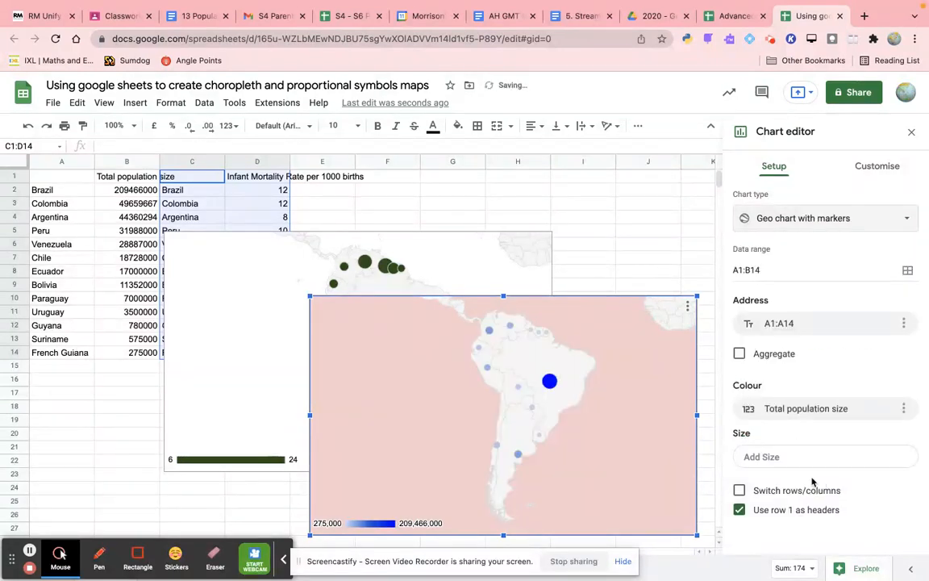